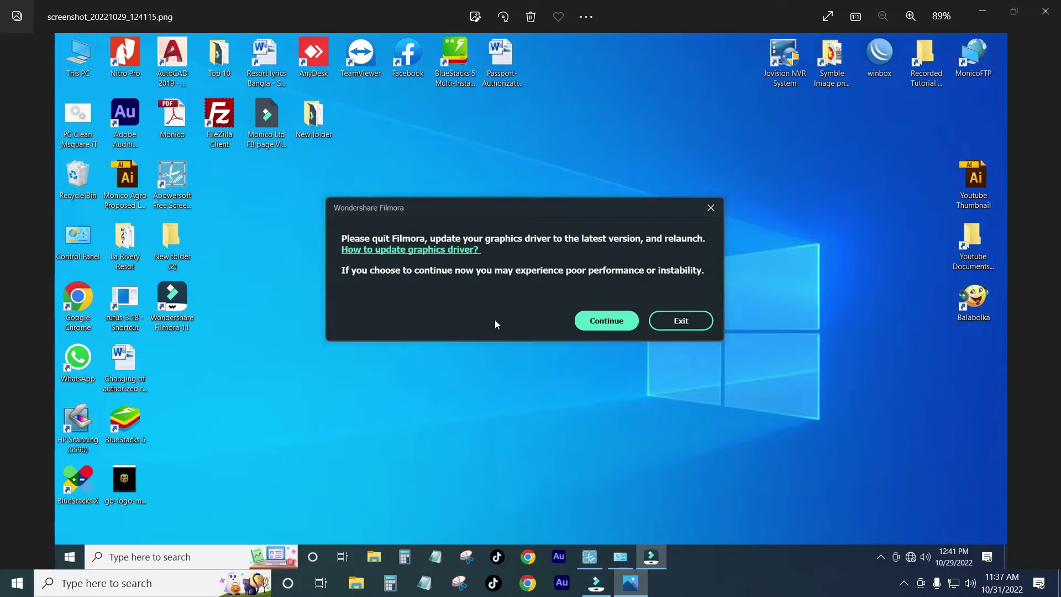
Step: Zoom into the Filmora driver-warning screenshot, then close it to show the desktop
{"action": "scroll", "coordinate": [508, 282], "scroll_direction": "up", "scroll_amount": 3}
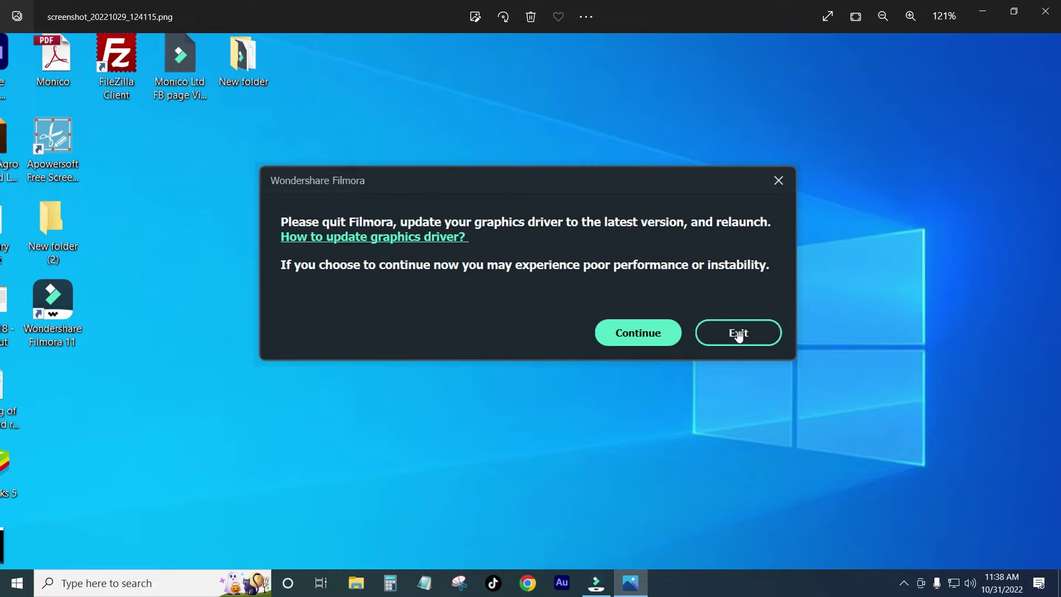
{"action": "key", "text": "super+d"}
Step: Refresh the desktop and launch Computer Management via This PC's Manage option
{"action": "right_click", "coordinate": [330, 190]}
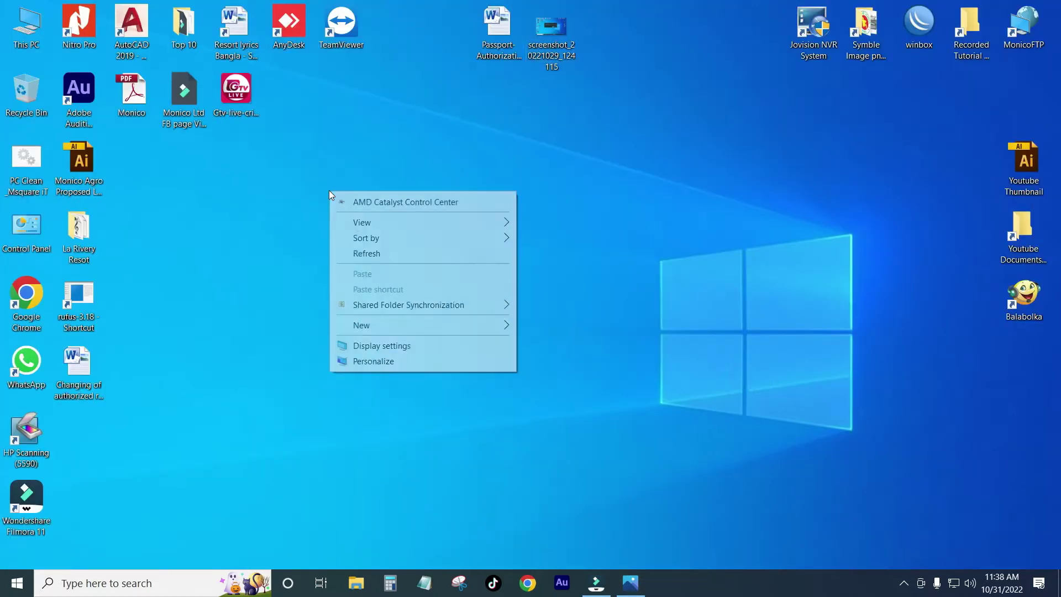
{"action": "left_click", "coordinate": [370, 256]}
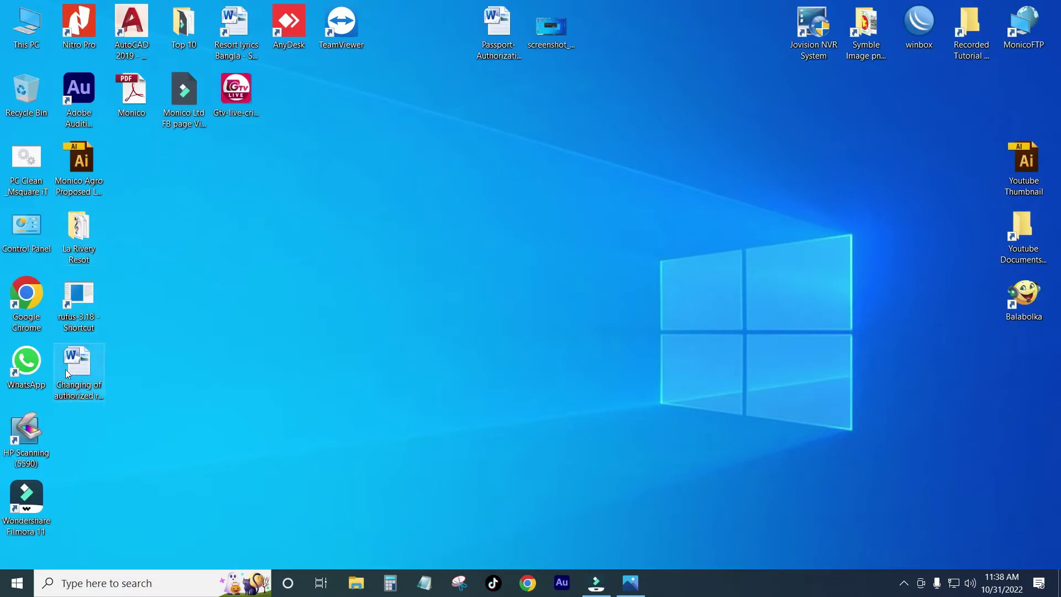
{"action": "right_click", "coordinate": [24, 22]}
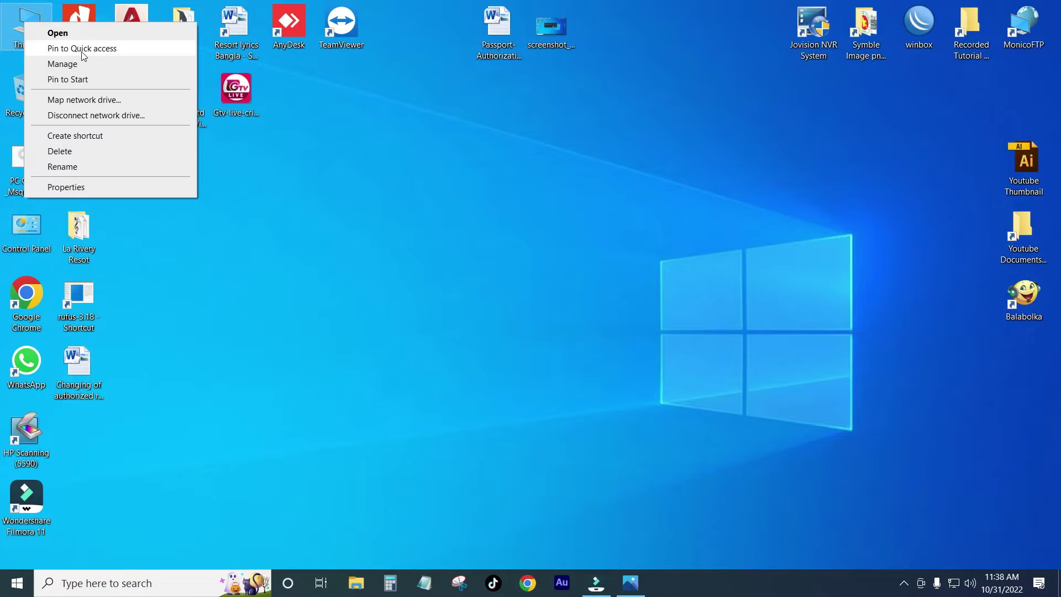
{"action": "left_click", "coordinate": [61, 66]}
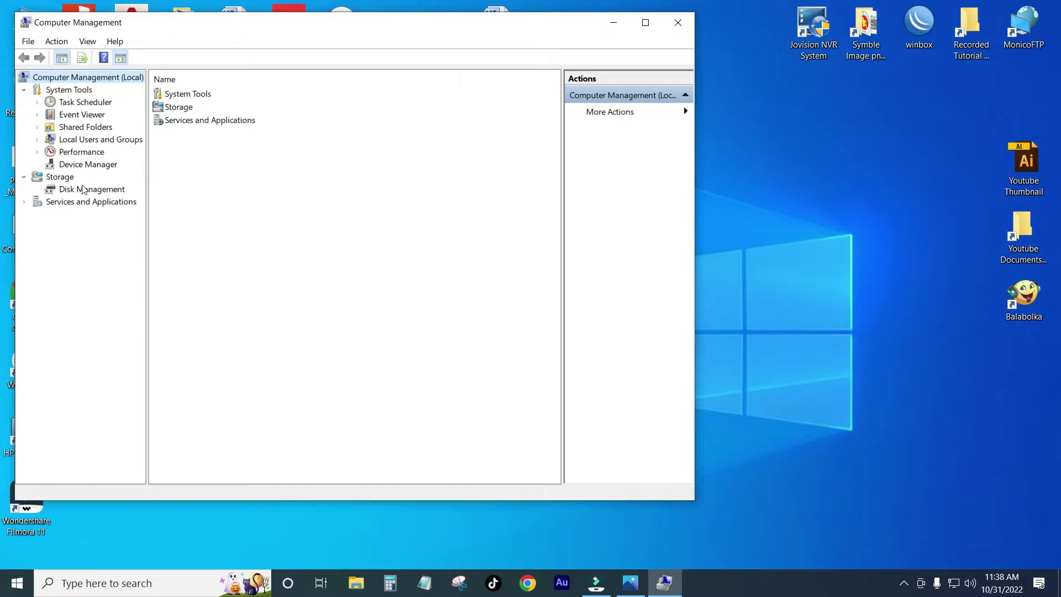
Step: Auto-search a driver for AMD Radeon R5 200 Series under Display adapters, then check Windows Update
{"action": "left_click", "coordinate": [83, 168]}
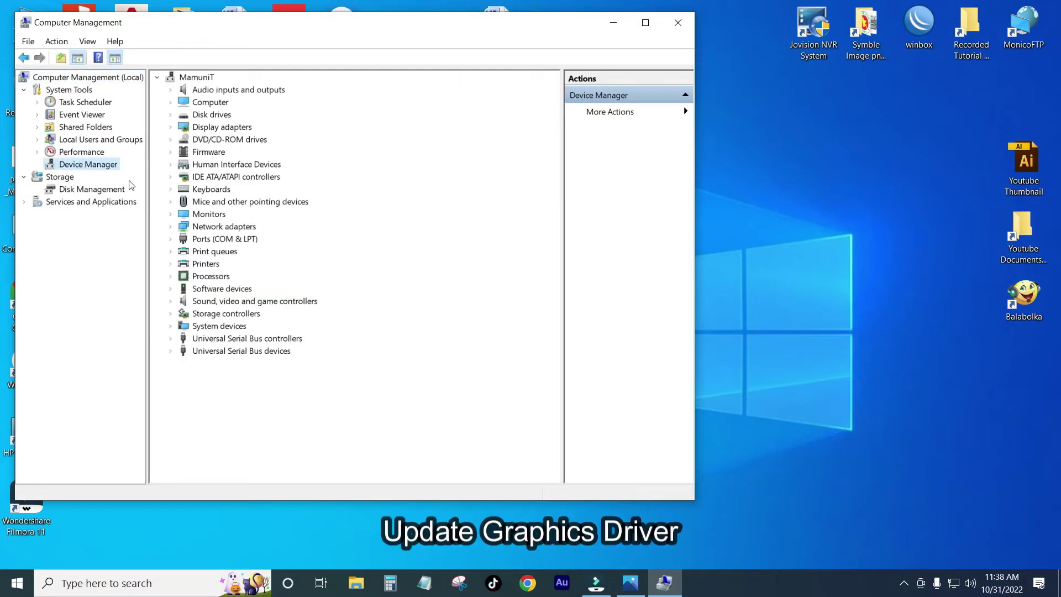
{"action": "left_click", "coordinate": [171, 127]}
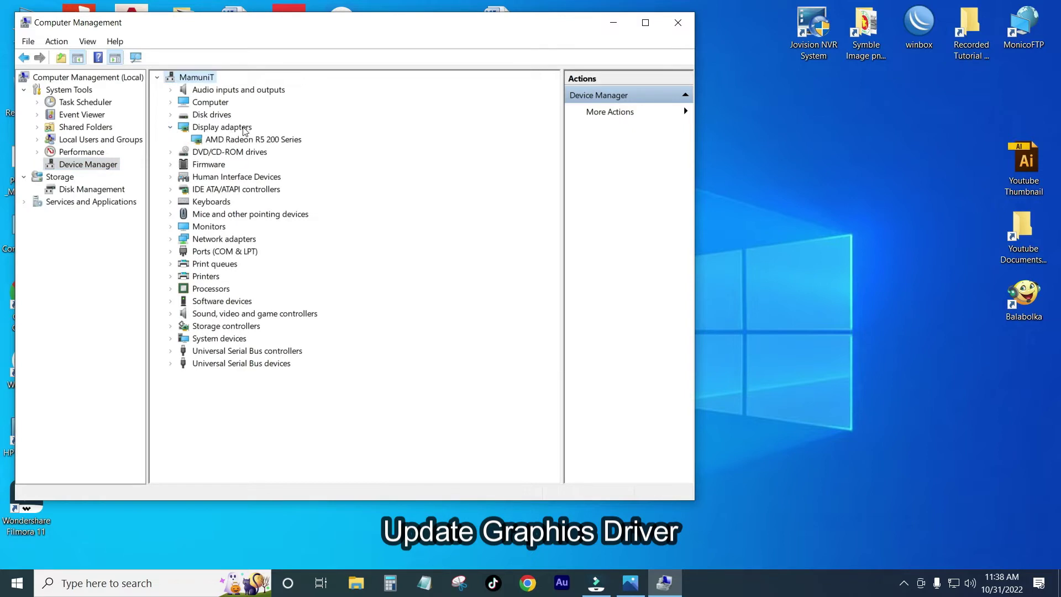
{"action": "right_click", "coordinate": [220, 141]}
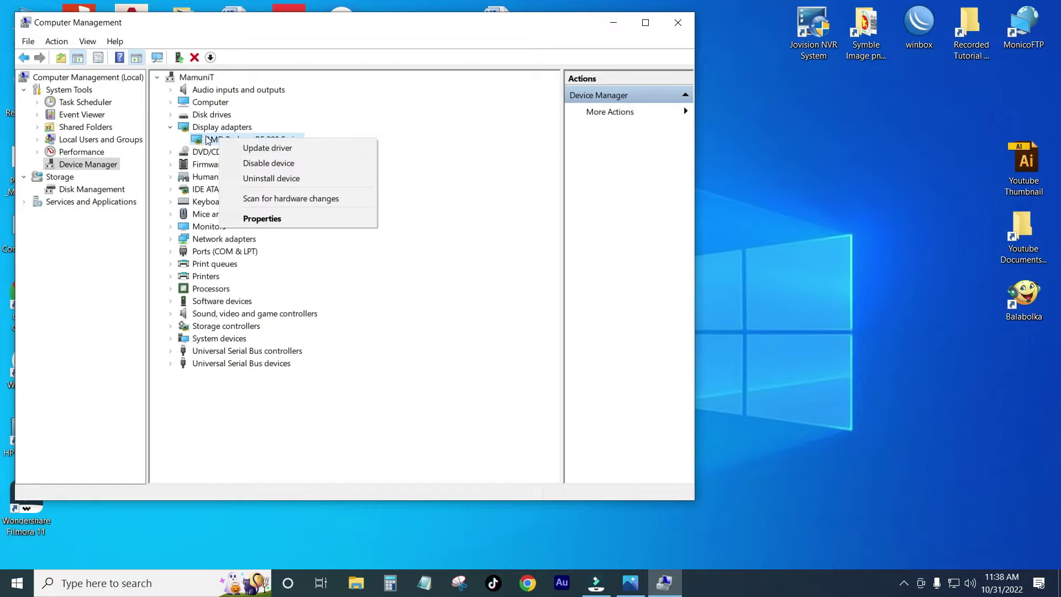
{"action": "left_click", "coordinate": [251, 148]}
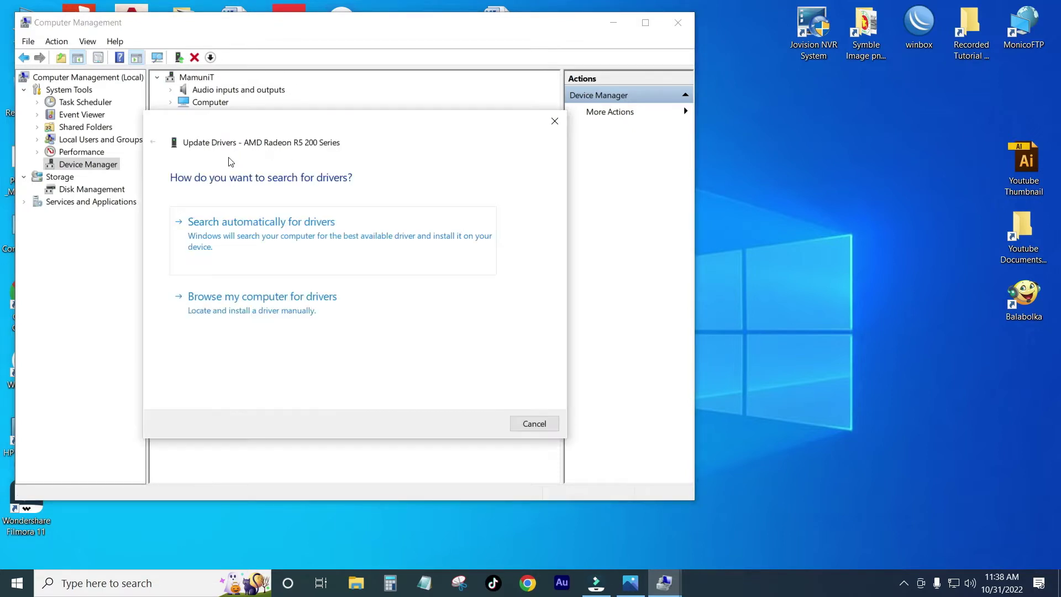
{"action": "left_click", "coordinate": [239, 233]}
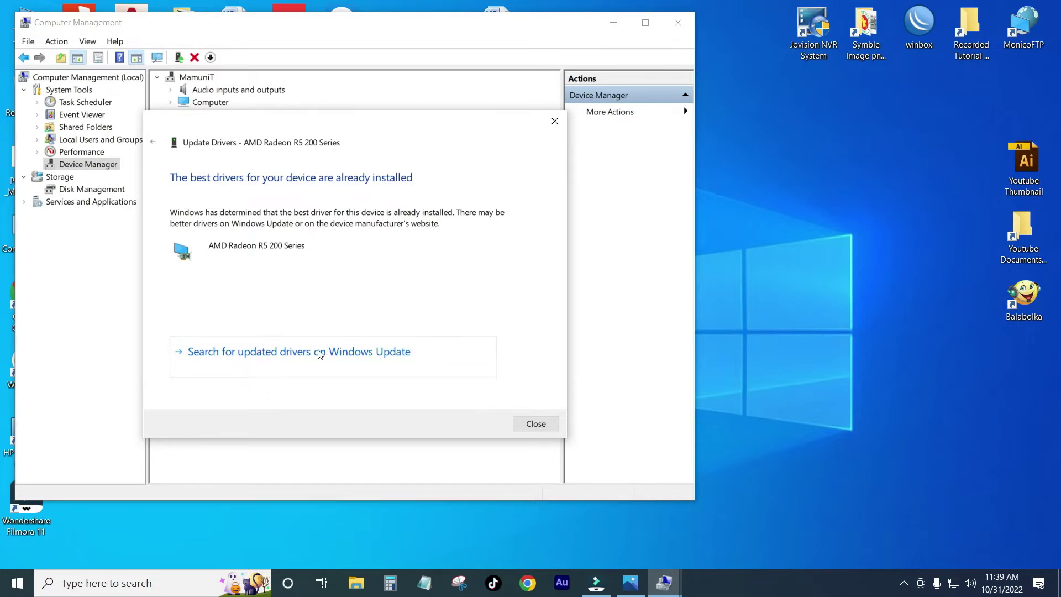
{"action": "left_click", "coordinate": [292, 353]}
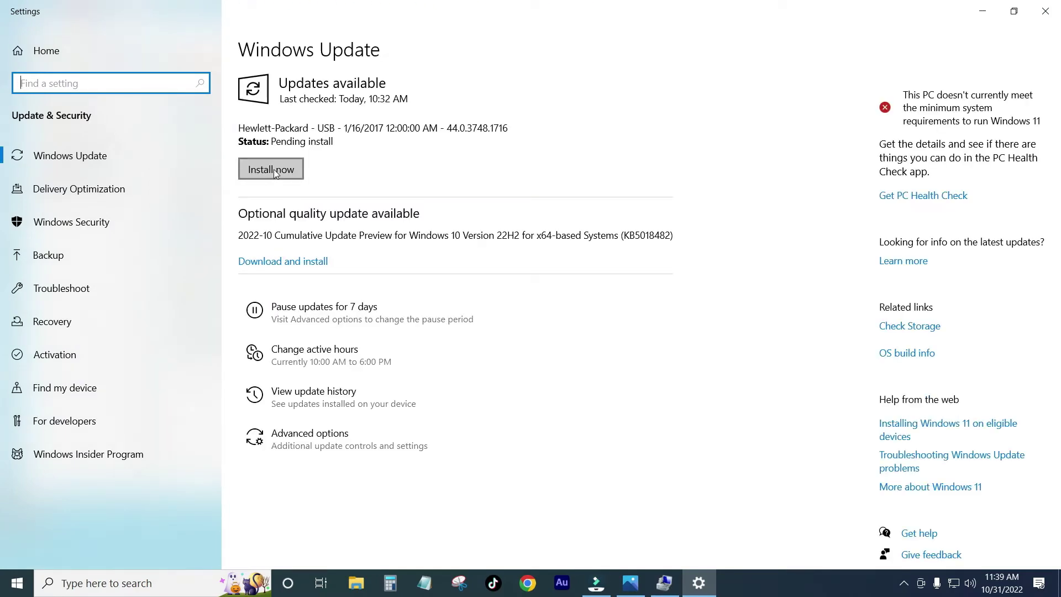
Step: Install the pending HP USB update and the optional 2022-10 cumulative preview, then close Settings
{"action": "left_click", "coordinate": [274, 170]}
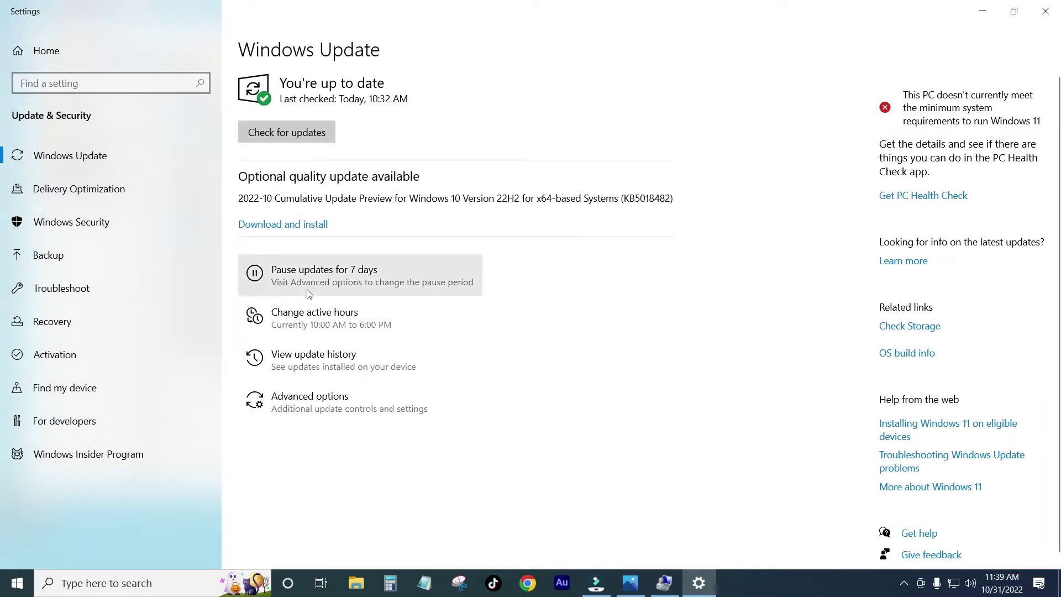
{"action": "left_click", "coordinate": [292, 224]}
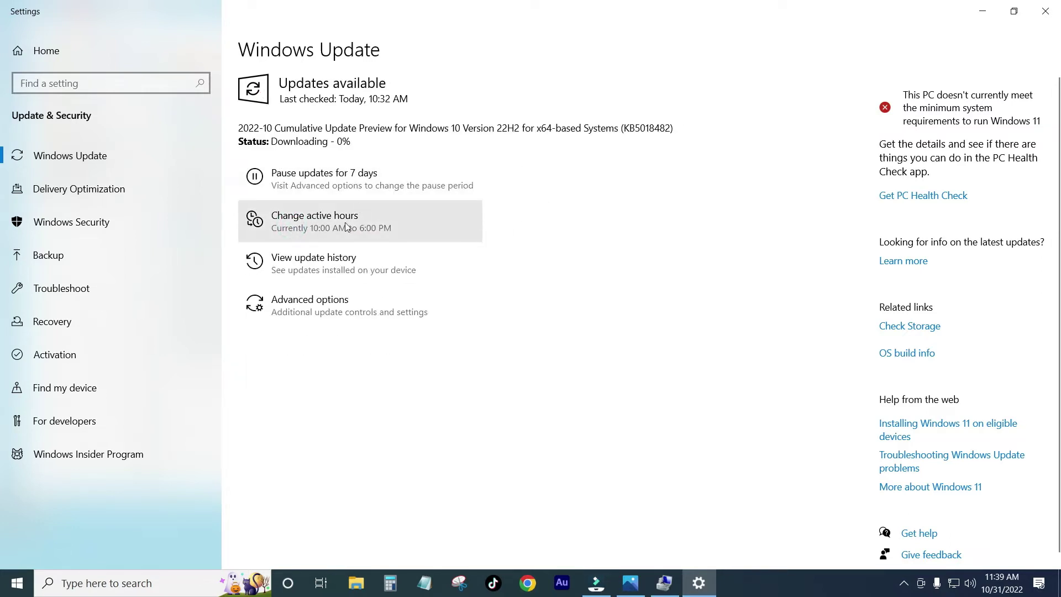
{"action": "left_click", "coordinate": [1046, 16]}
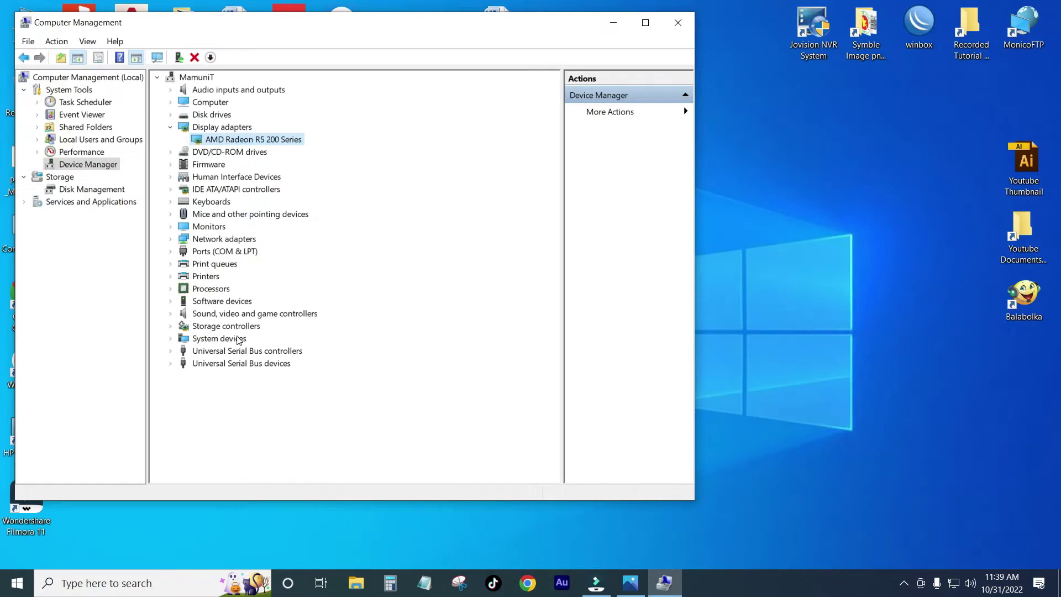
Step: Auto-search a driver for the Intel Core i7-6700 processor, check Windows Update, then close Settings
{"action": "left_click", "coordinate": [175, 291]}
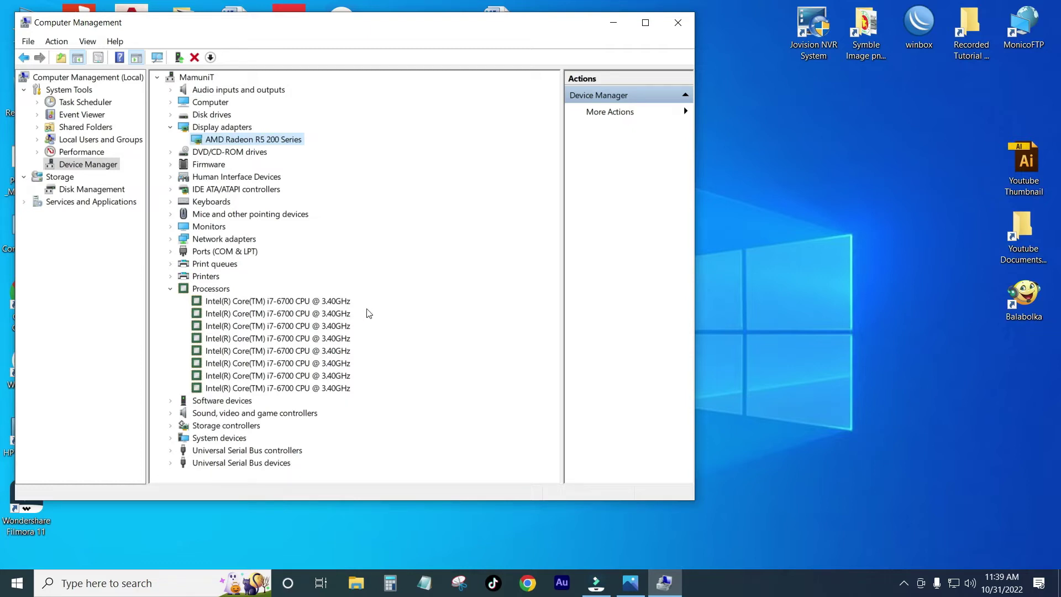
{"action": "left_click", "coordinate": [272, 302]}
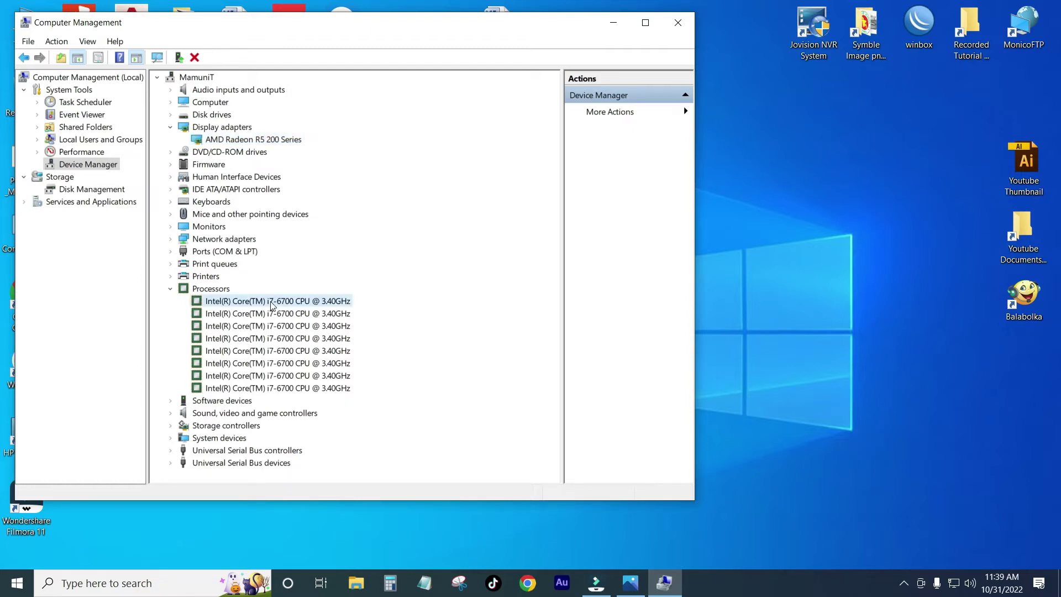
{"action": "right_click", "coordinate": [272, 304]}
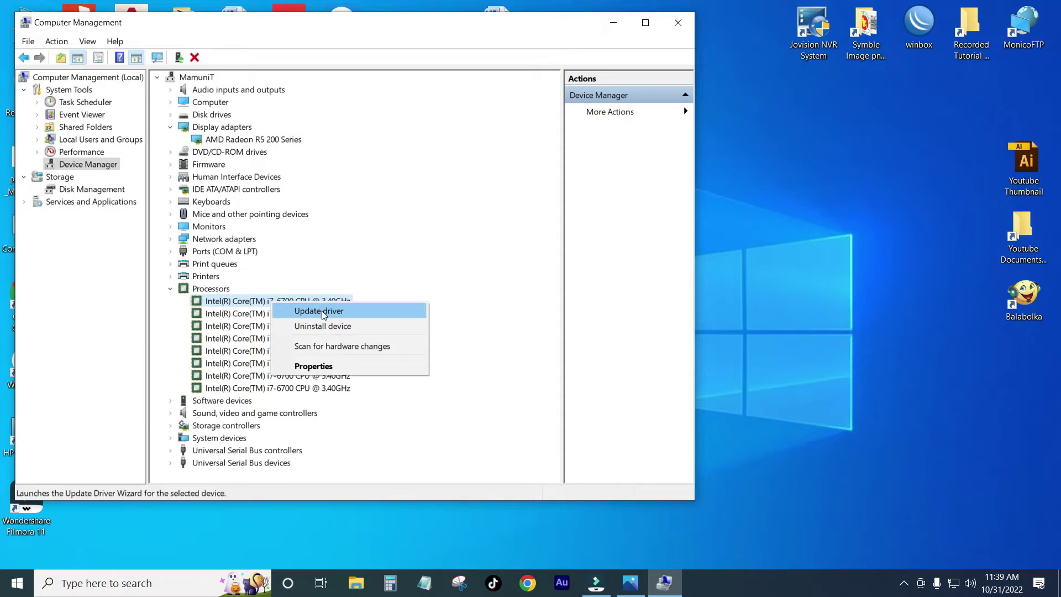
{"action": "left_click", "coordinate": [323, 312]}
{"action": "left_click", "coordinate": [260, 227]}
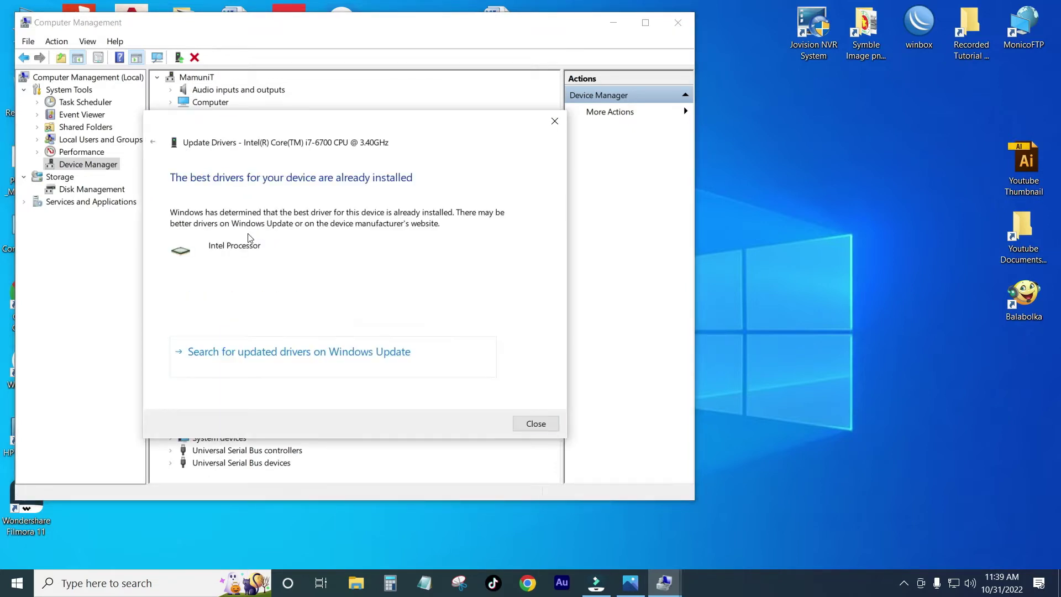
{"action": "left_click", "coordinate": [232, 353]}
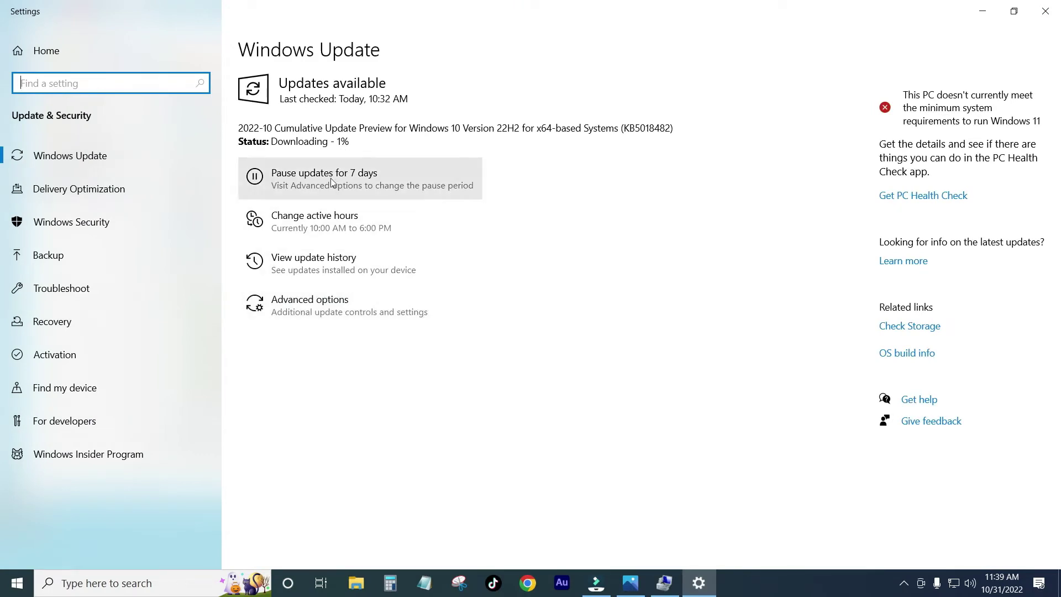
{"action": "left_click", "coordinate": [1057, 9]}
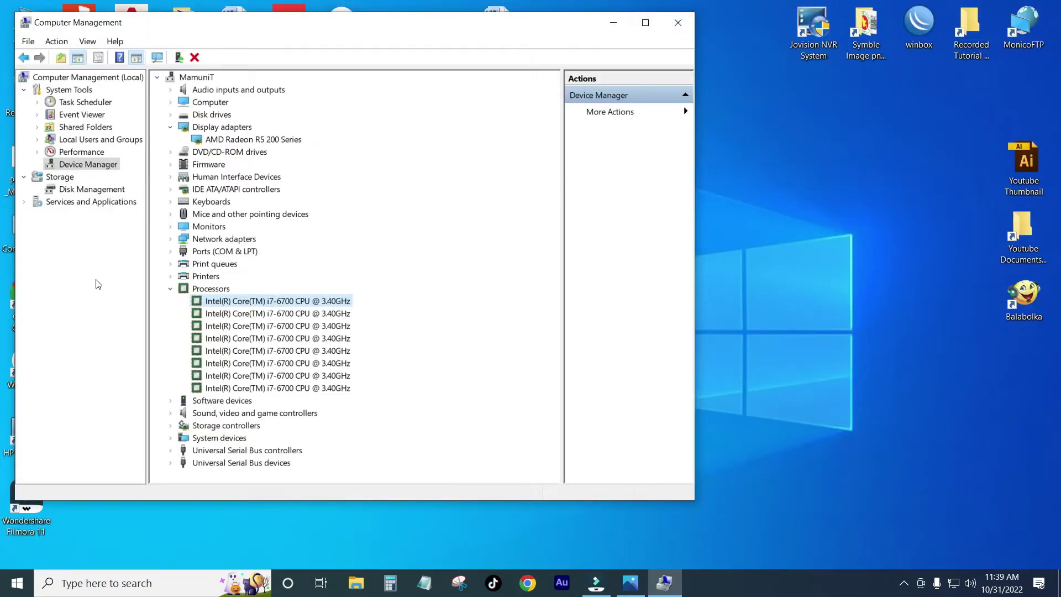
Step: Collapse Processors, close Computer Management, refresh the desktop, and restore Filmora from the taskbar
{"action": "left_click", "coordinate": [171, 288]}
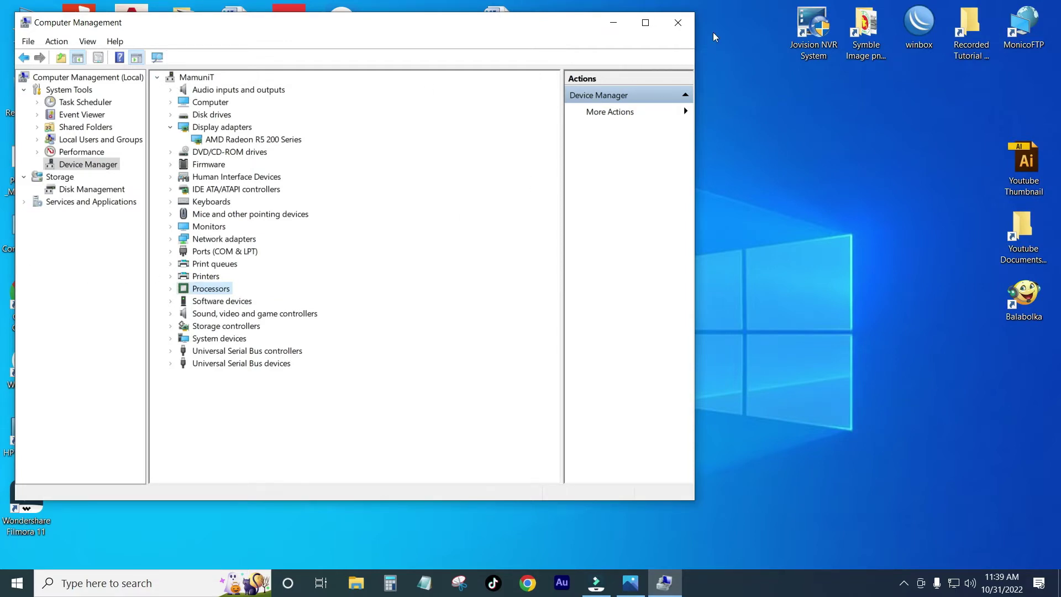
{"action": "left_click", "coordinate": [685, 22]}
{"action": "right_click", "coordinate": [276, 178]}
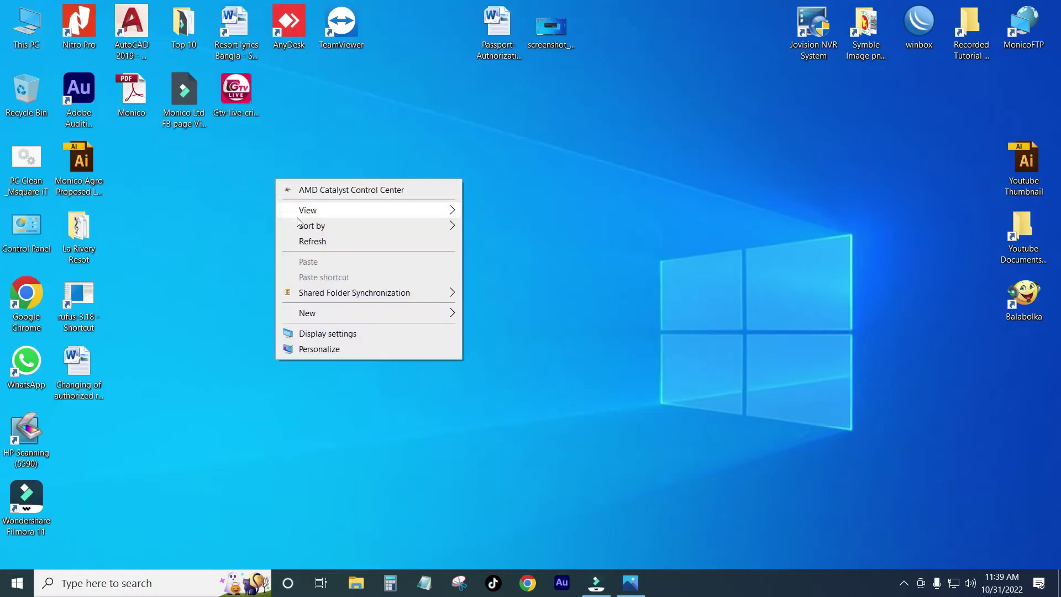
{"action": "left_click", "coordinate": [310, 241]}
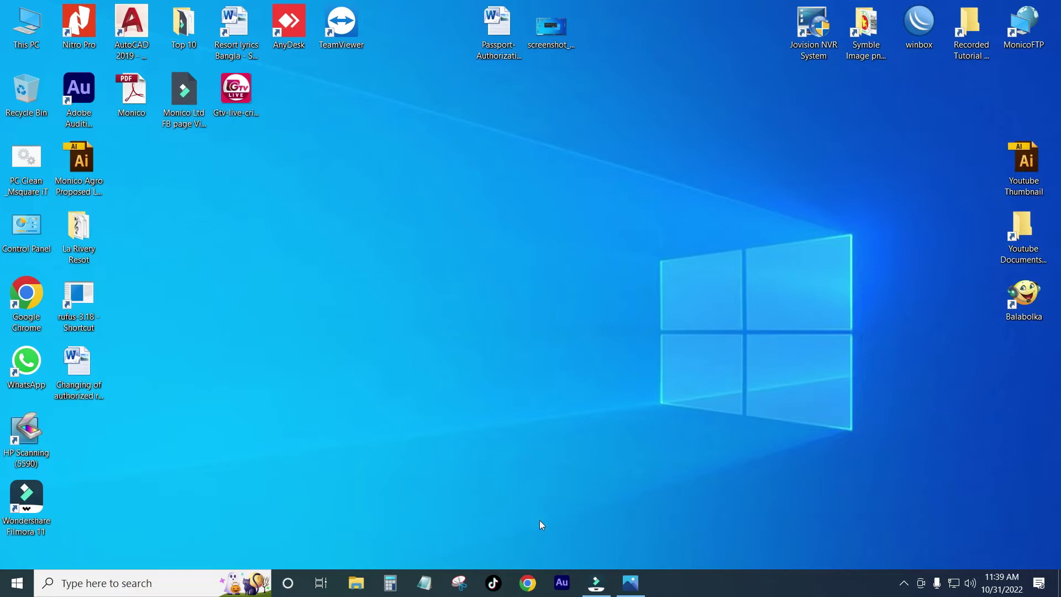
{"action": "left_click", "coordinate": [597, 583]}
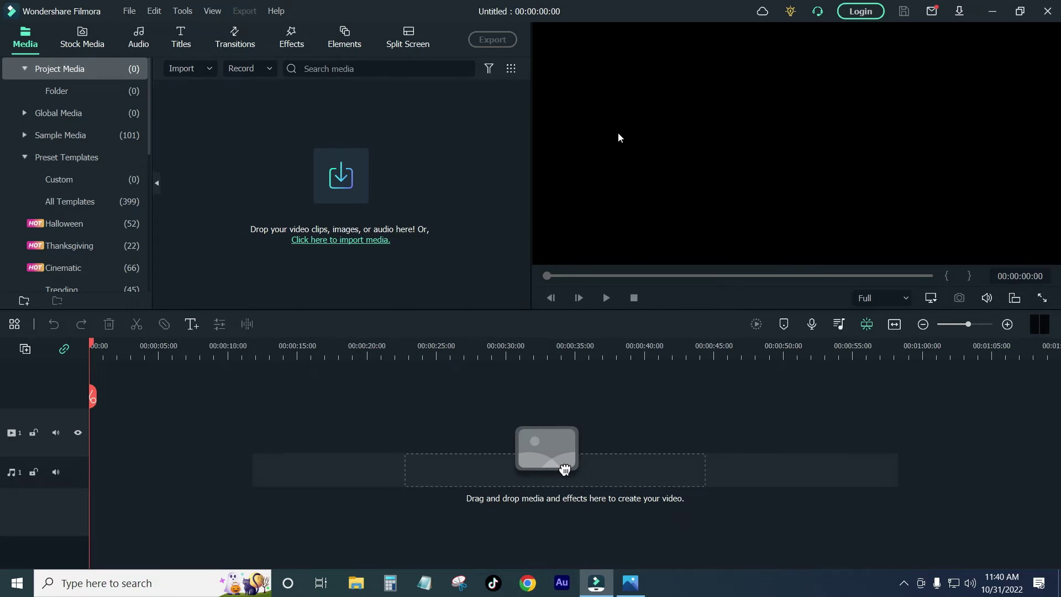
Step: Open Filmora's Preferences dialog from the File menu
{"action": "left_click", "coordinate": [131, 12]}
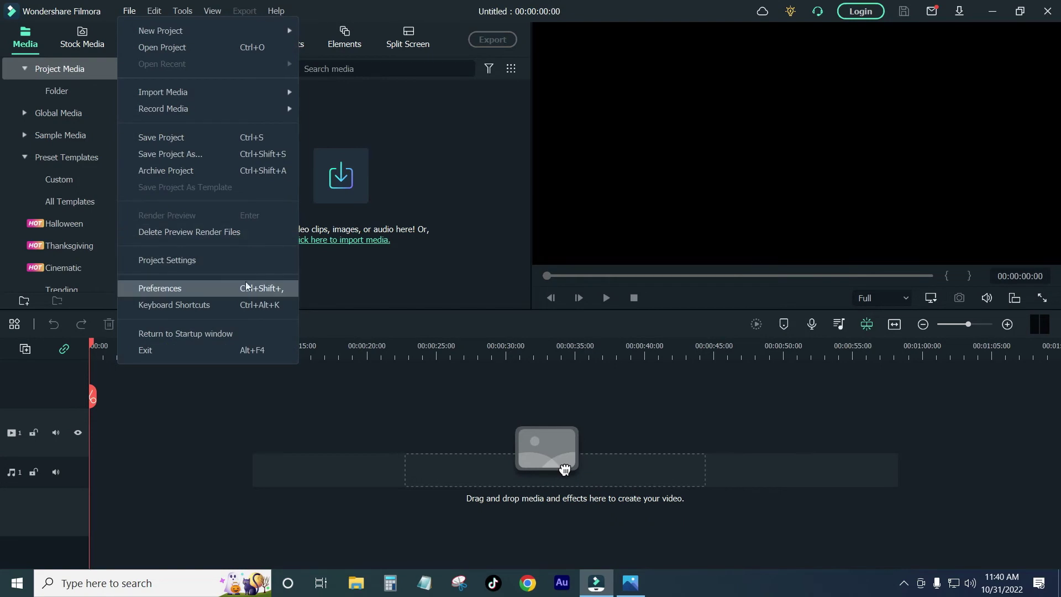
{"action": "left_click", "coordinate": [191, 294]}
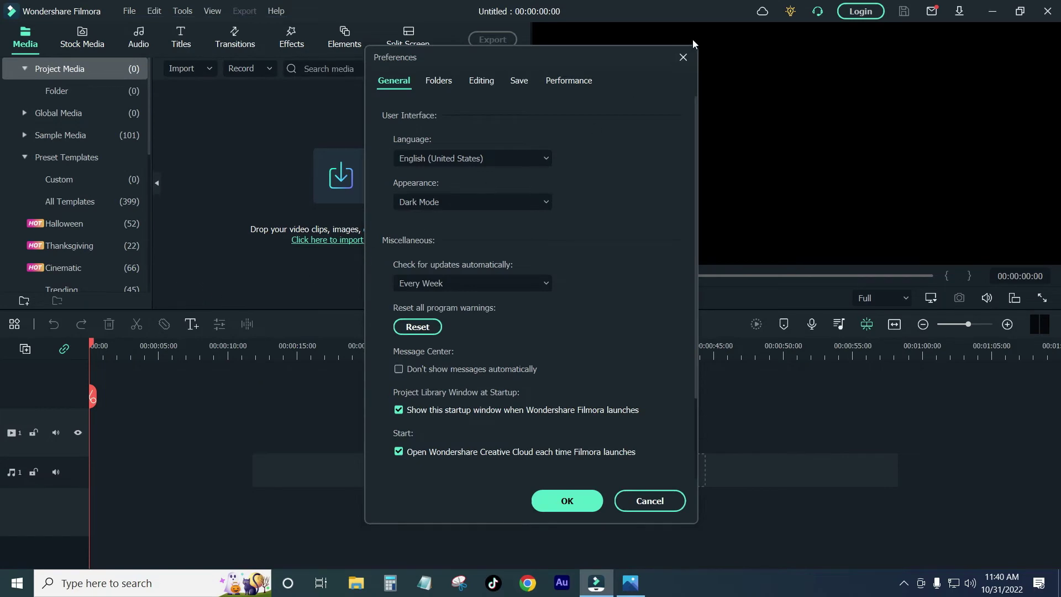
Step: On Performance, enable rendering/playback and decoding hardware acceleration, run GPU Check, choose Restart Later
{"action": "left_click", "coordinate": [571, 83]}
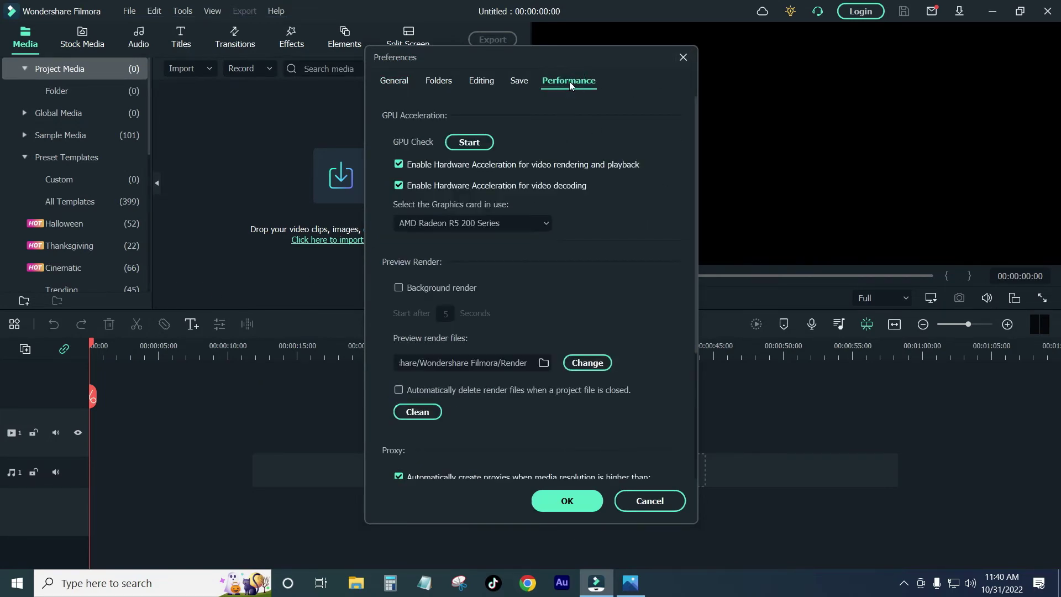
{"action": "left_click", "coordinate": [400, 165]}
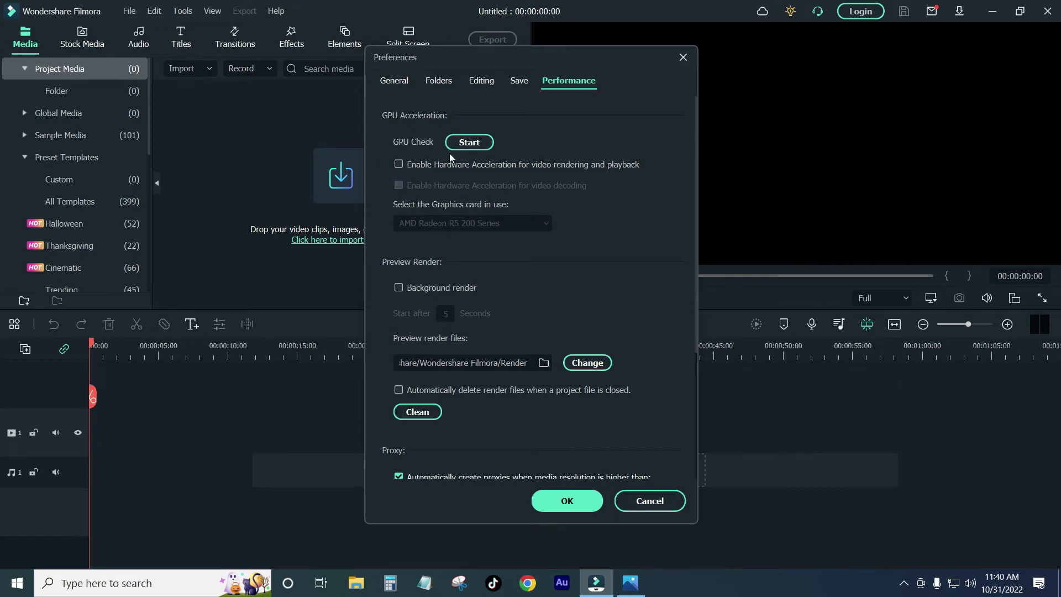
{"action": "left_click", "coordinate": [400, 163]}
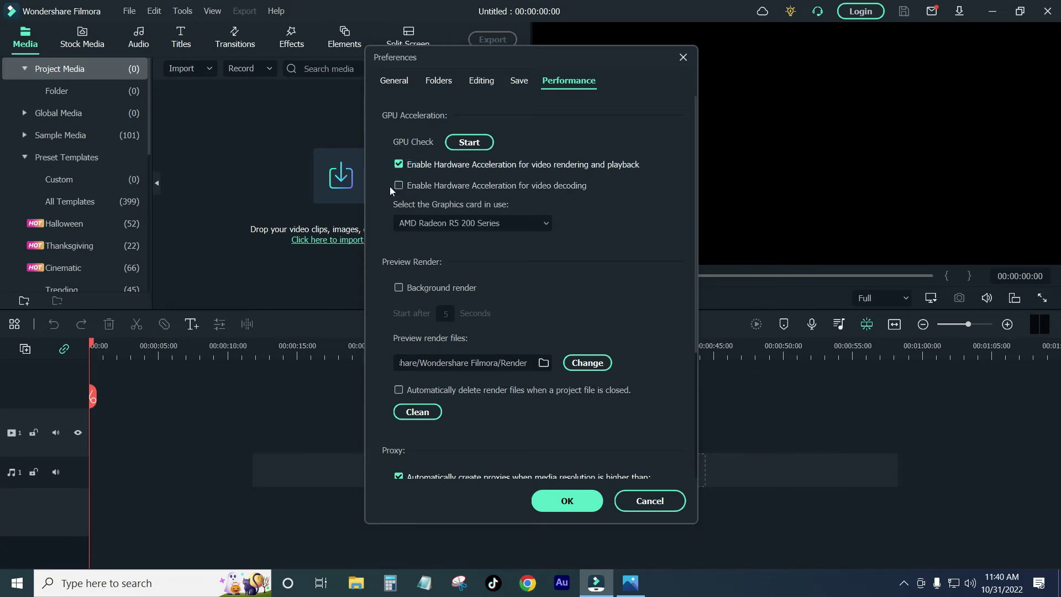
{"action": "left_click", "coordinate": [399, 186]}
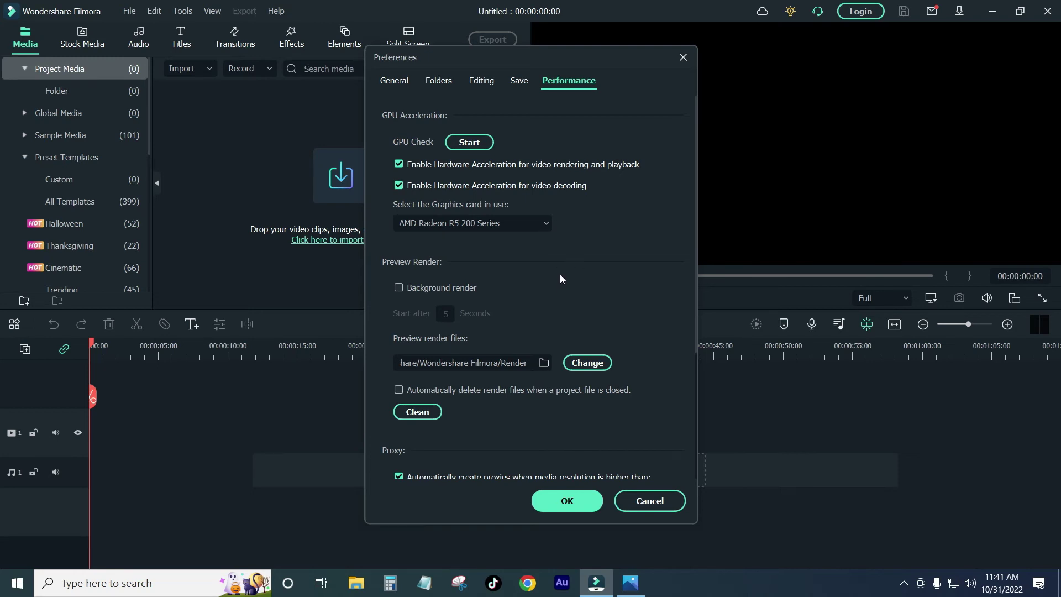
{"action": "left_click", "coordinate": [474, 143]}
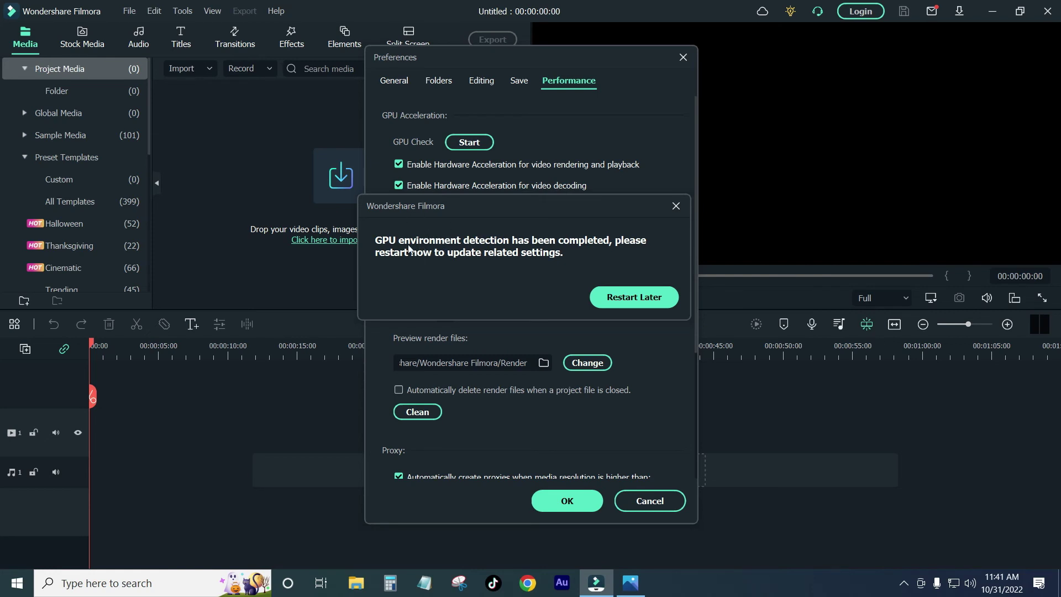
{"action": "left_click", "coordinate": [666, 304]}
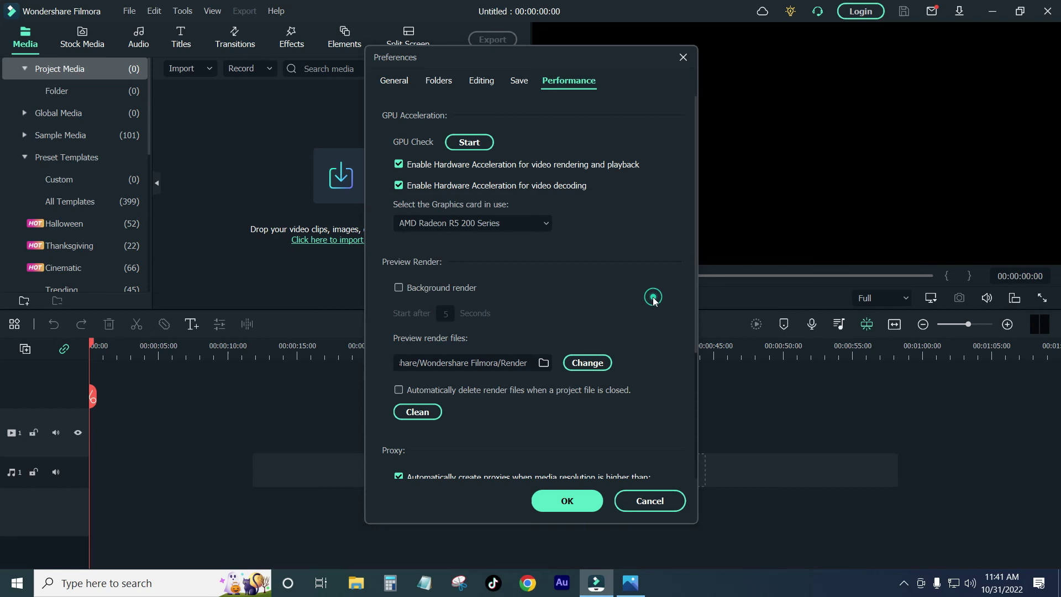
Step: Confirm Preferences with OK, minimize Filmora, and refresh the desktop
{"action": "left_click", "coordinate": [565, 500]}
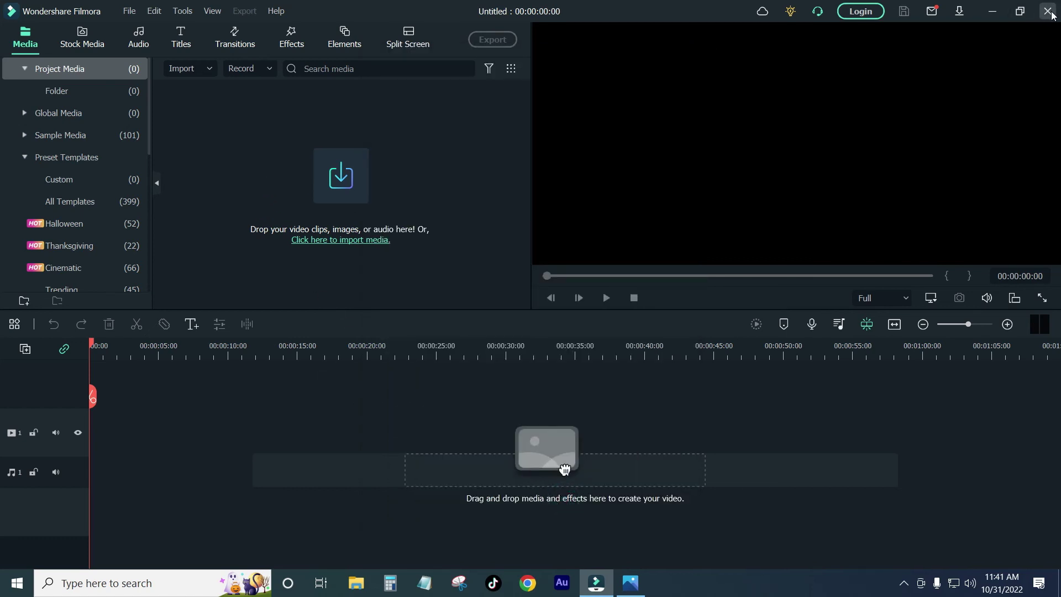
{"action": "left_click", "coordinate": [994, 12]}
{"action": "right_click", "coordinate": [413, 115]}
{"action": "left_click", "coordinate": [448, 178]}
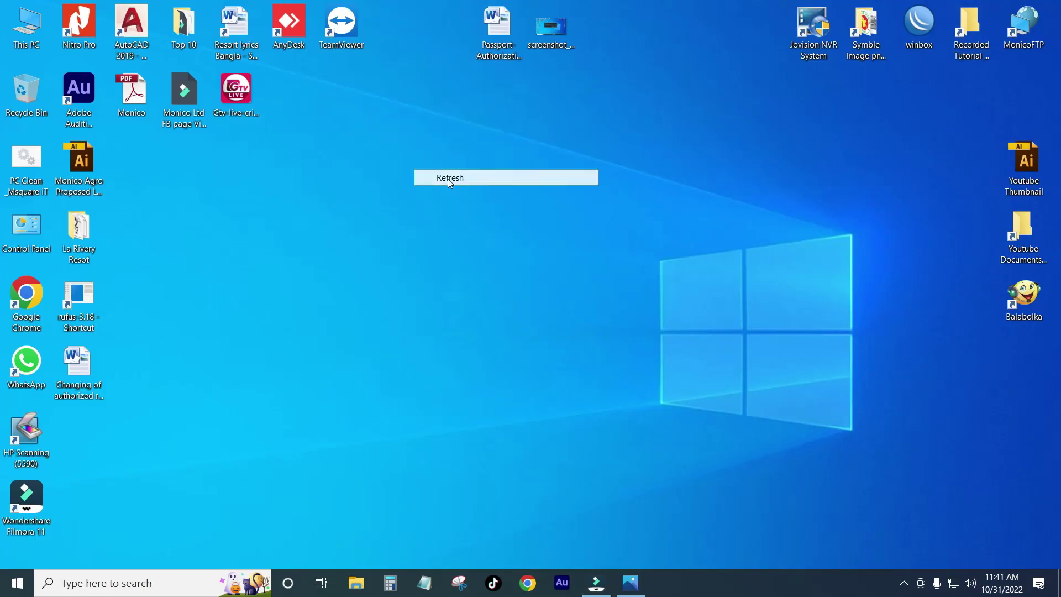